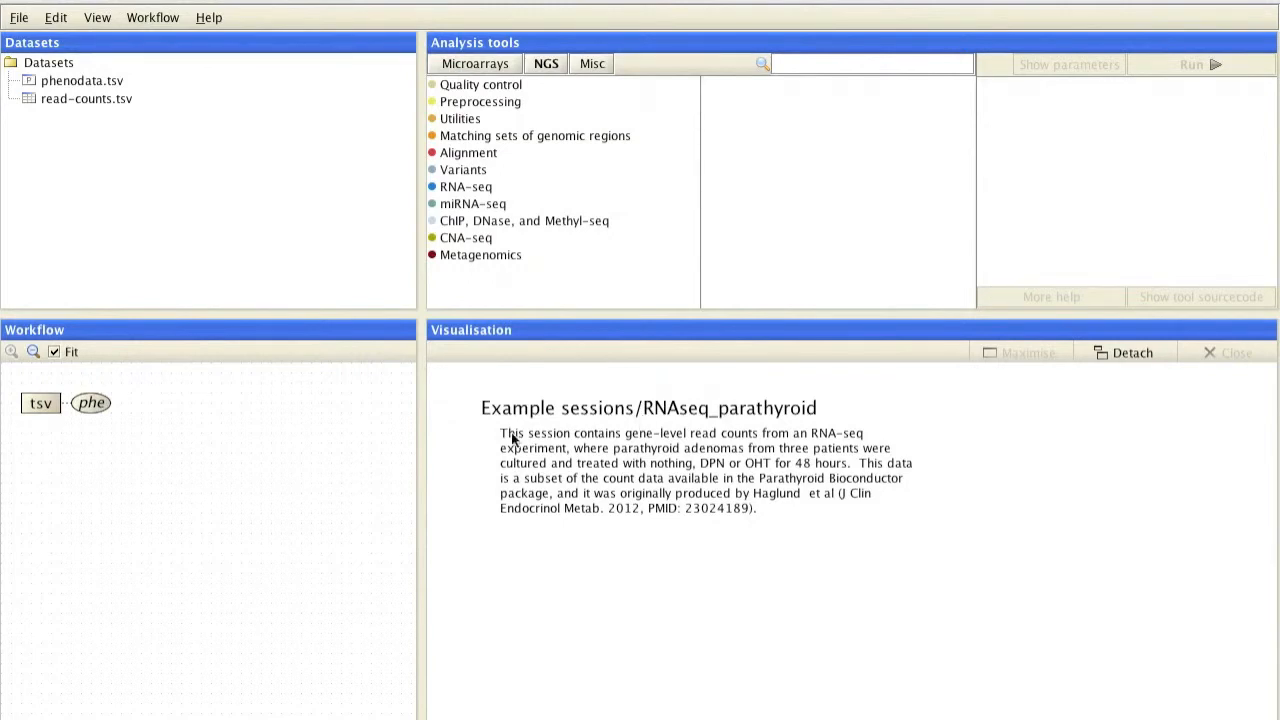
View read-counts.tsv as a spreadsheet and widen the identifier column to show the full Ensembl gene IDs
{"action": "left_click", "coordinate": [37, 405]}
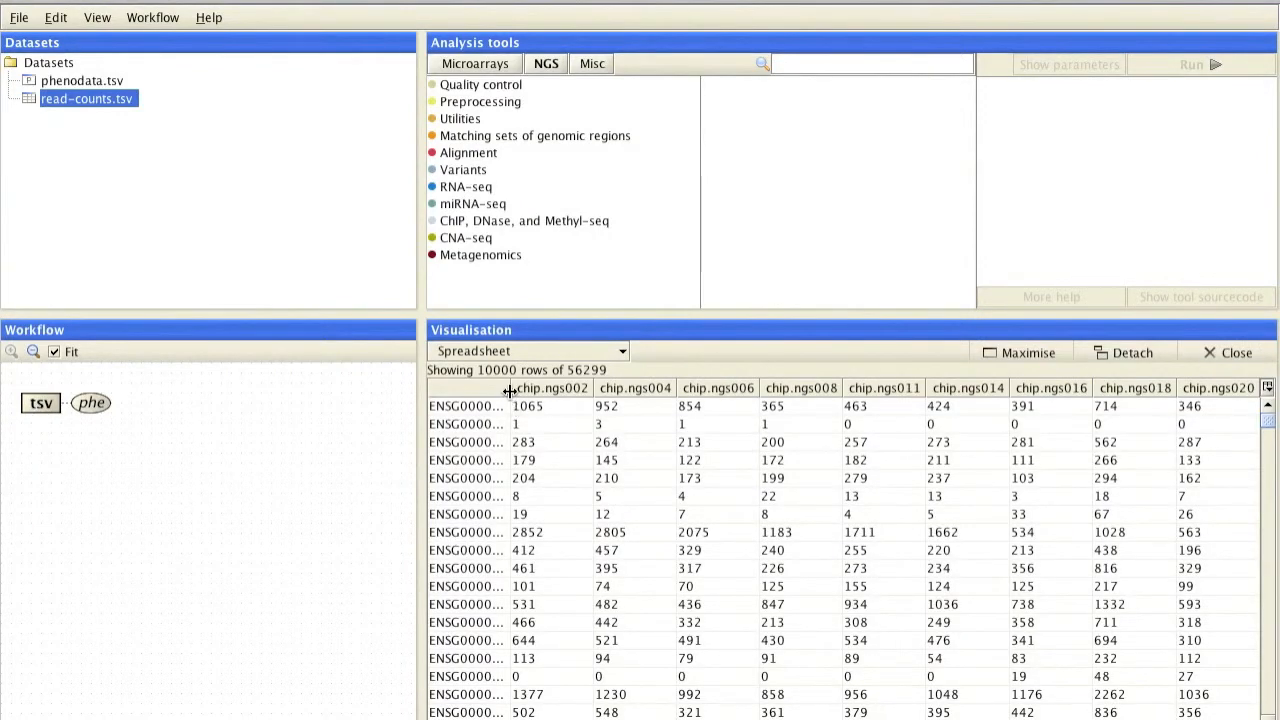
{"action": "left_click_drag", "start_coordinate": [510, 391], "coordinate": [568, 391]}
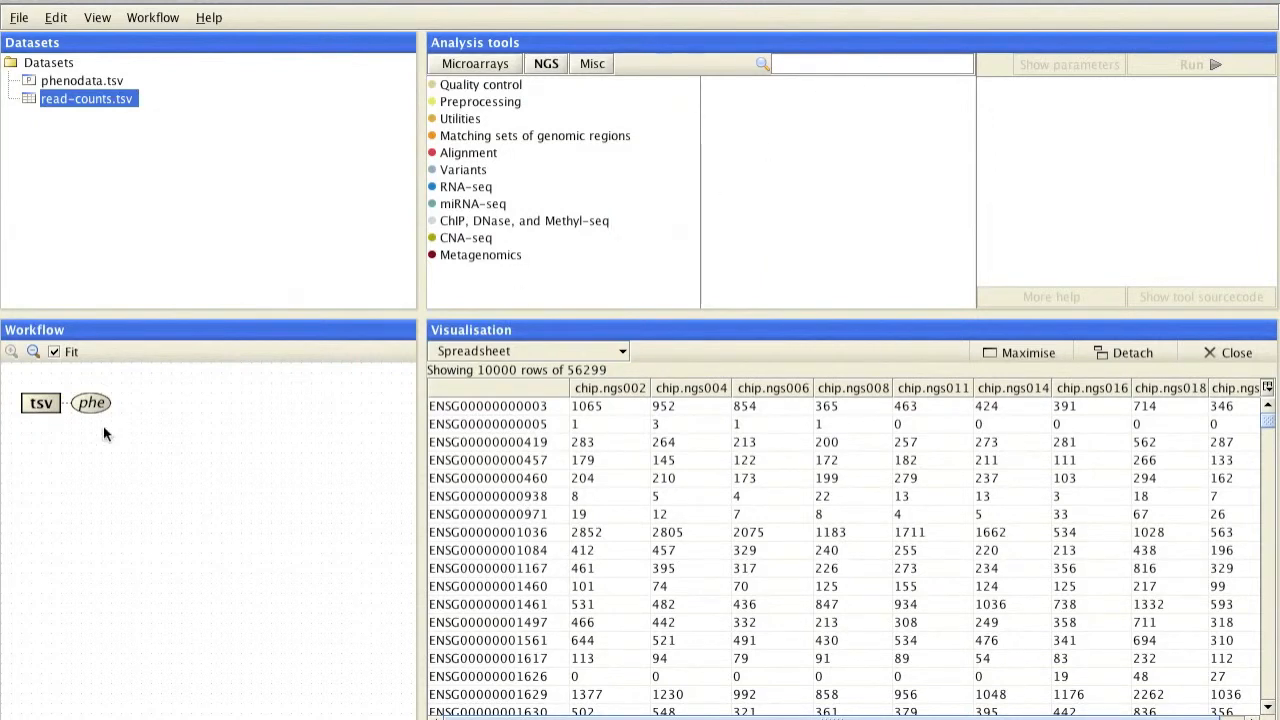
Open phenodata.tsv in a maximised phenodata editor and add a new column named "keep"
{"action": "double_click", "coordinate": [90, 403]}
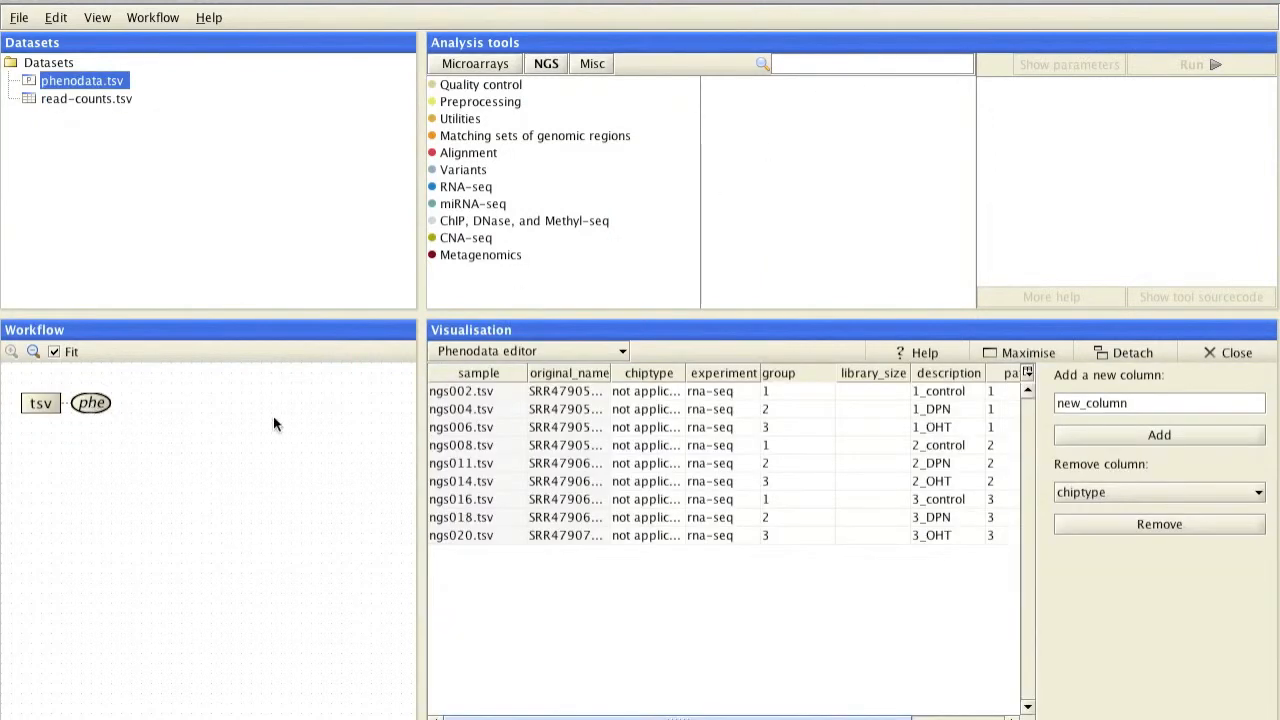
{"action": "left_click", "coordinate": [1046, 356]}
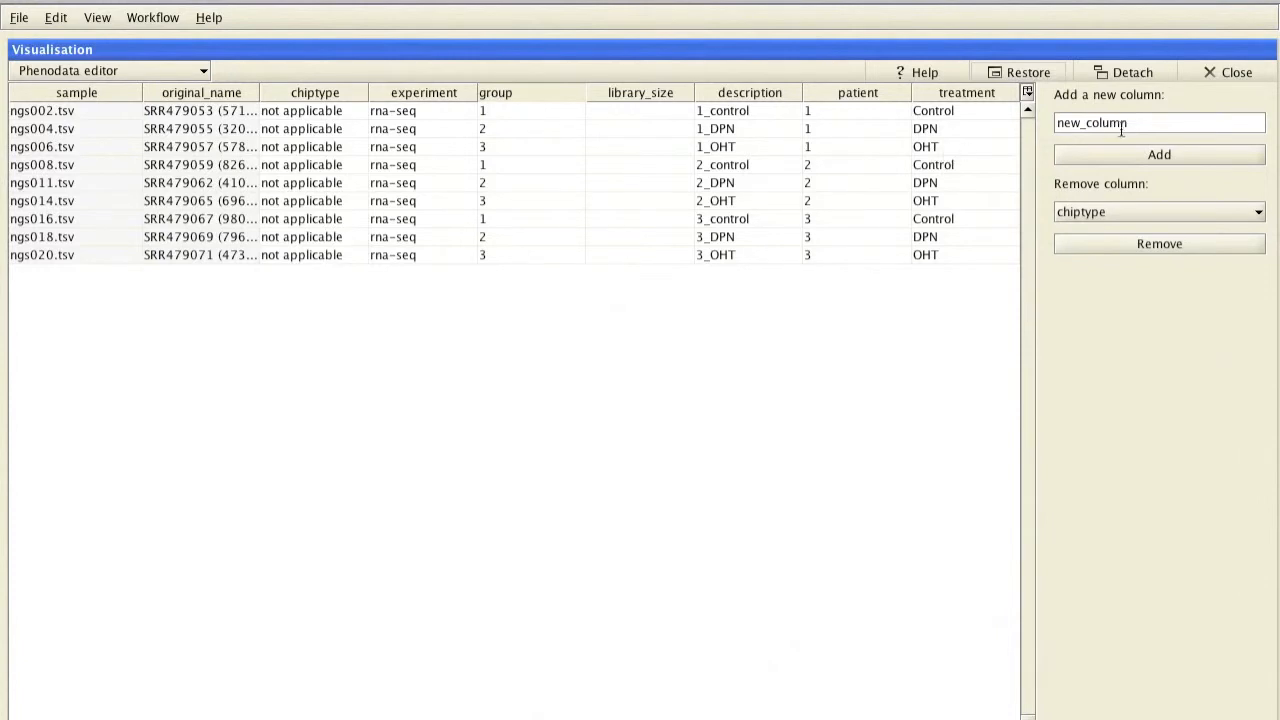
{"action": "left_click_drag", "start_coordinate": [1134, 124], "coordinate": [1057, 123]}
{"action": "type", "text": "keep"}
{"action": "left_click", "coordinate": [1071, 153]}
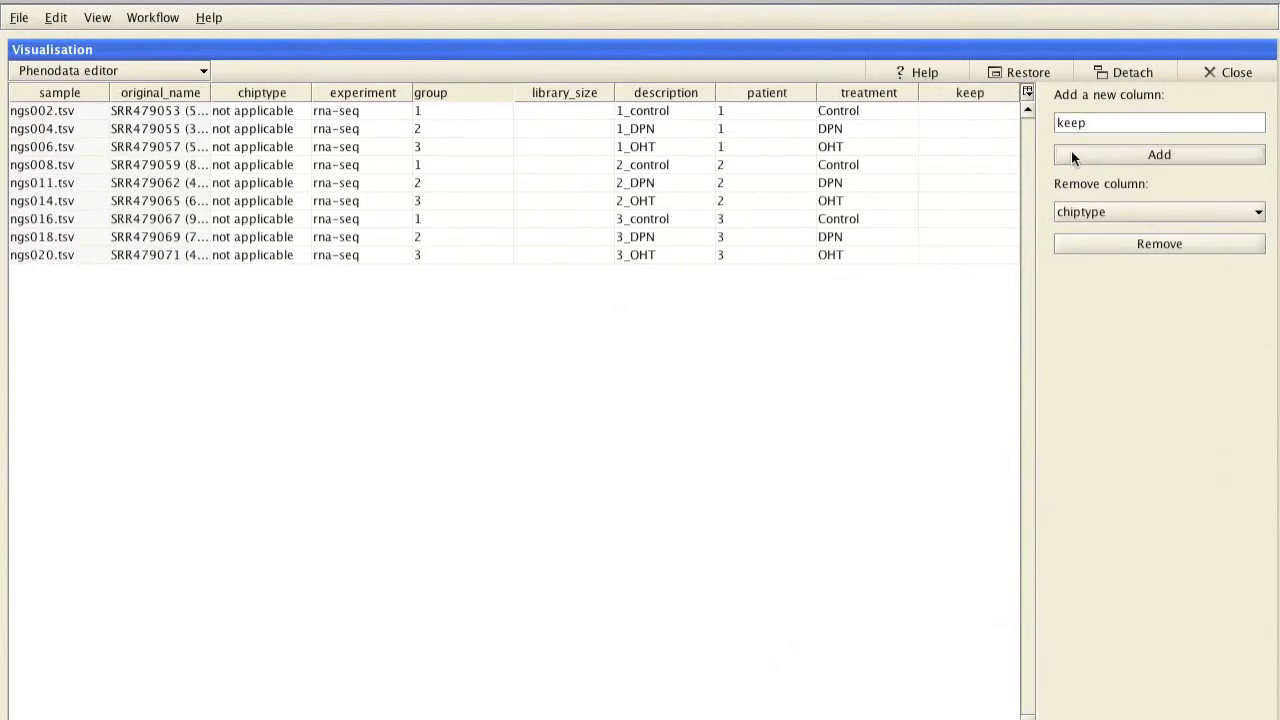
Enter 0 in the keep column for the three OHT samples: ngs006, ngs014 and ngs020
{"action": "left_click", "coordinate": [930, 148]}
{"action": "type", "text": "0"}
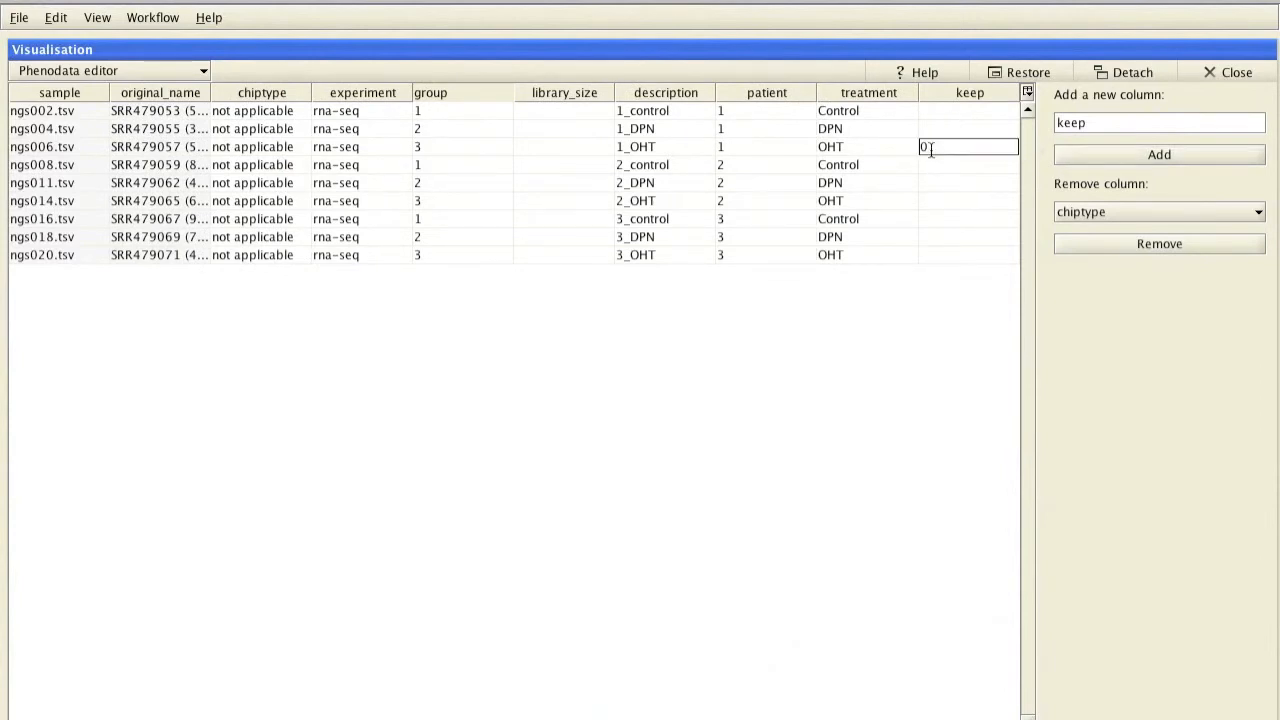
{"action": "left_click", "coordinate": [928, 201]}
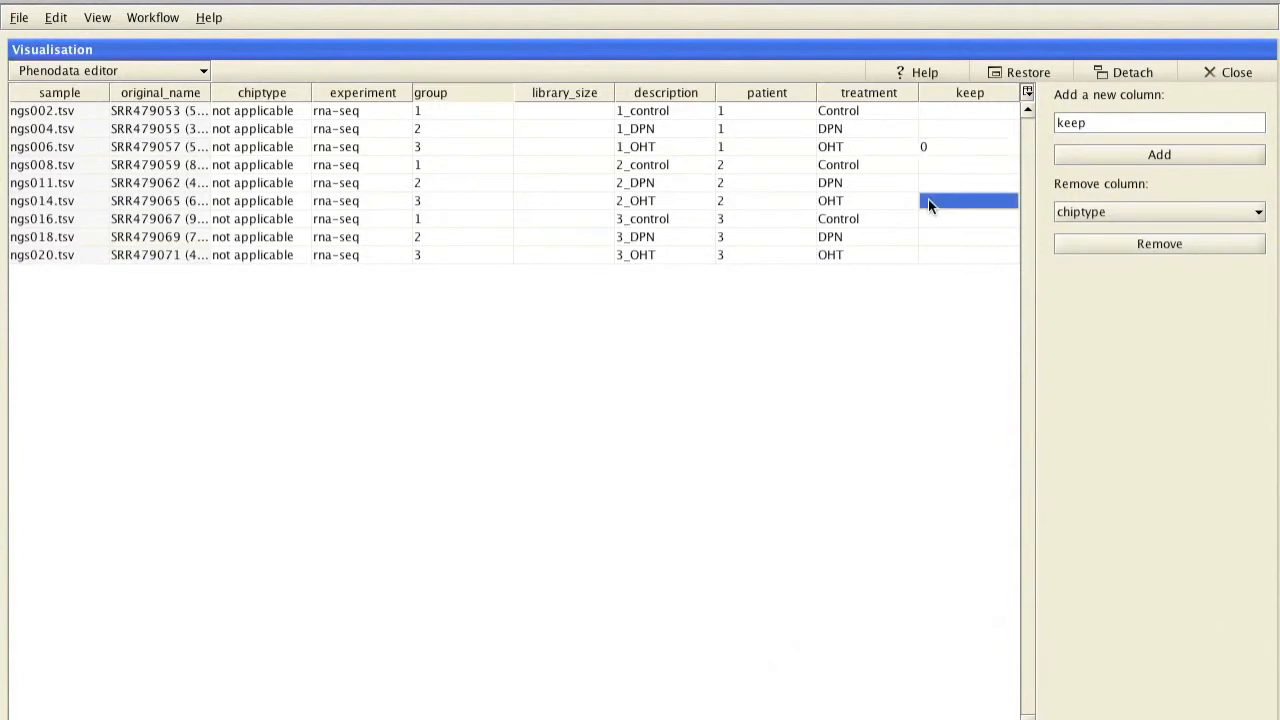
{"action": "type", "text": "0"}
{"action": "left_click", "coordinate": [930, 253]}
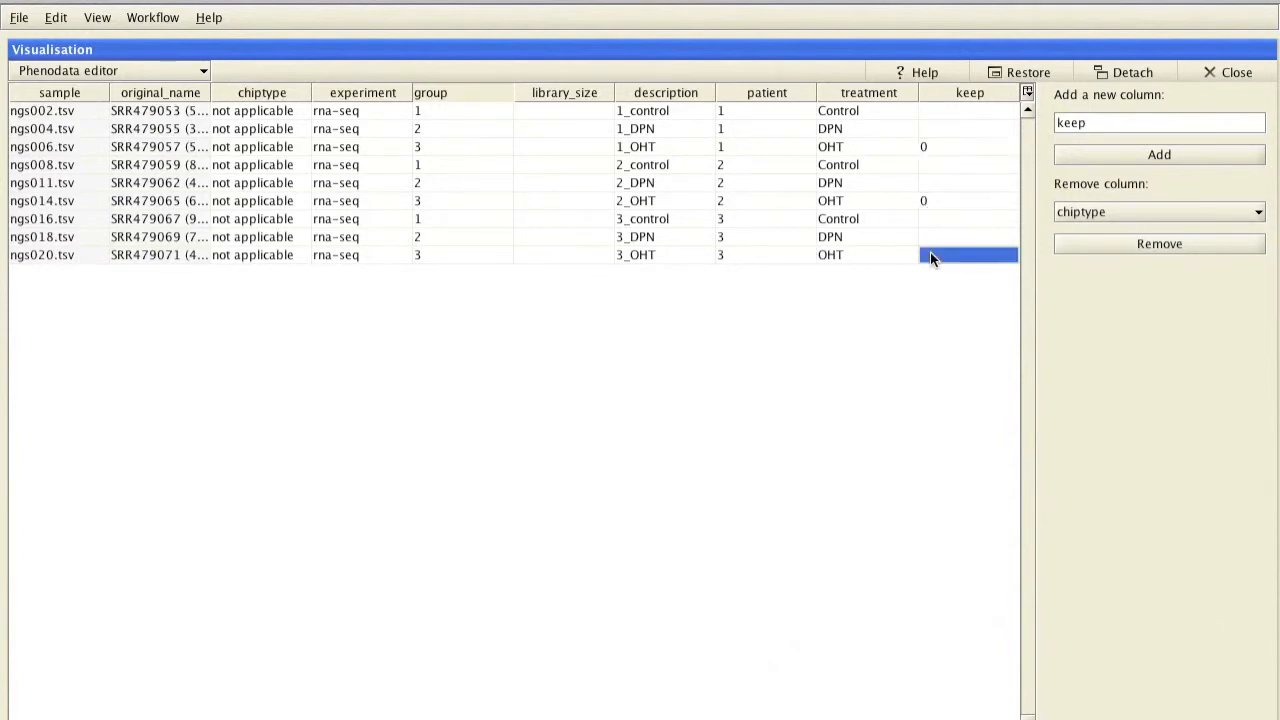
{"action": "type", "text": "0"}
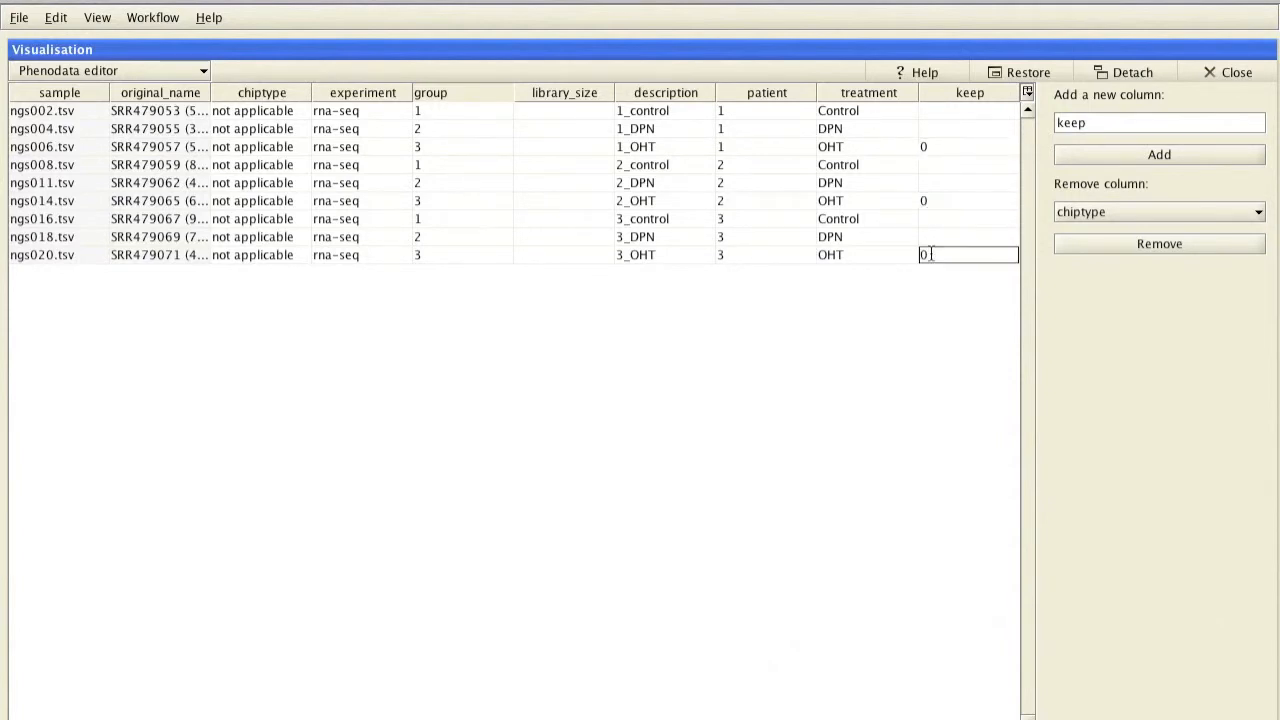
Enter 1 in the keep column for all Control and DPN samples, and restore the phenodata editor to its normal size
{"action": "left_click", "coordinate": [928, 113]}
{"action": "type", "text": "1"}
{"action": "left_click", "coordinate": [933, 127]}
{"action": "type", "text": "1"}
{"action": "left_click", "coordinate": [936, 163]}
{"action": "type", "text": "1"}
{"action": "left_click", "coordinate": [936, 183]}
{"action": "type", "text": "1"}
{"action": "left_click", "coordinate": [938, 219]}
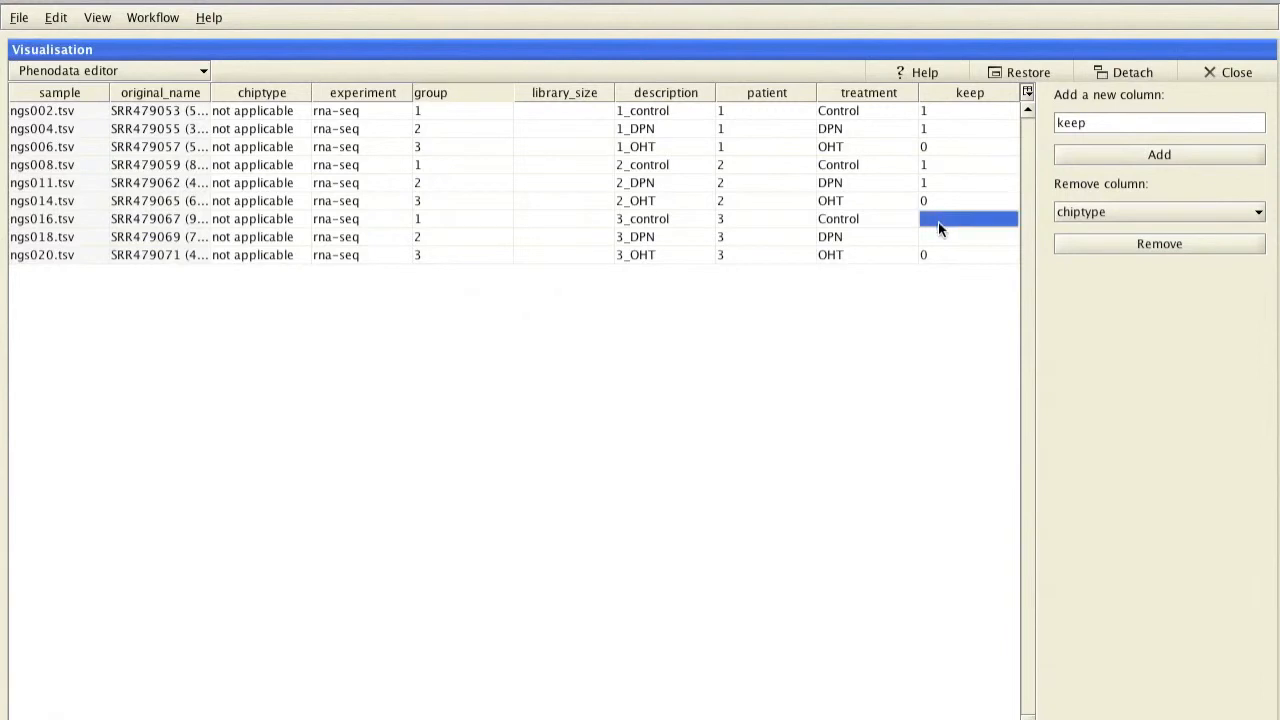
{"action": "type", "text": "1"}
{"action": "left_click", "coordinate": [939, 236]}
{"action": "type", "text": "1"}
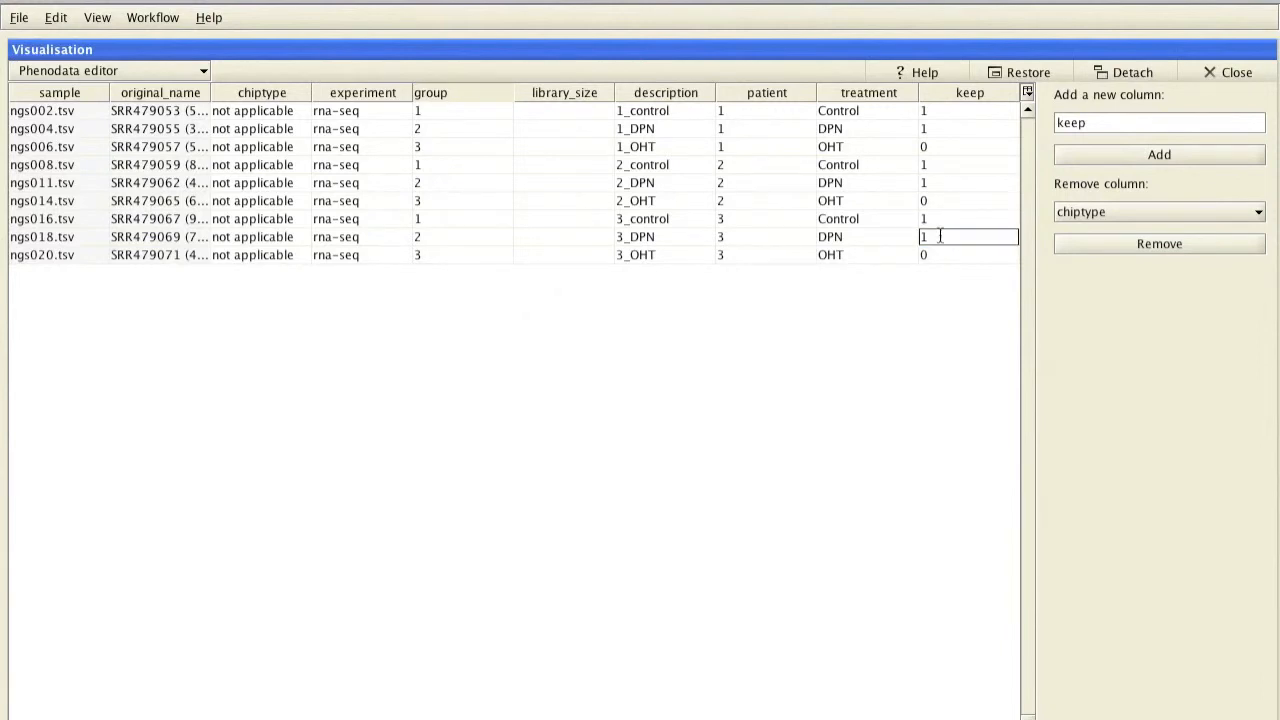
{"action": "left_click", "coordinate": [928, 350]}
{"action": "left_click", "coordinate": [1020, 72]}
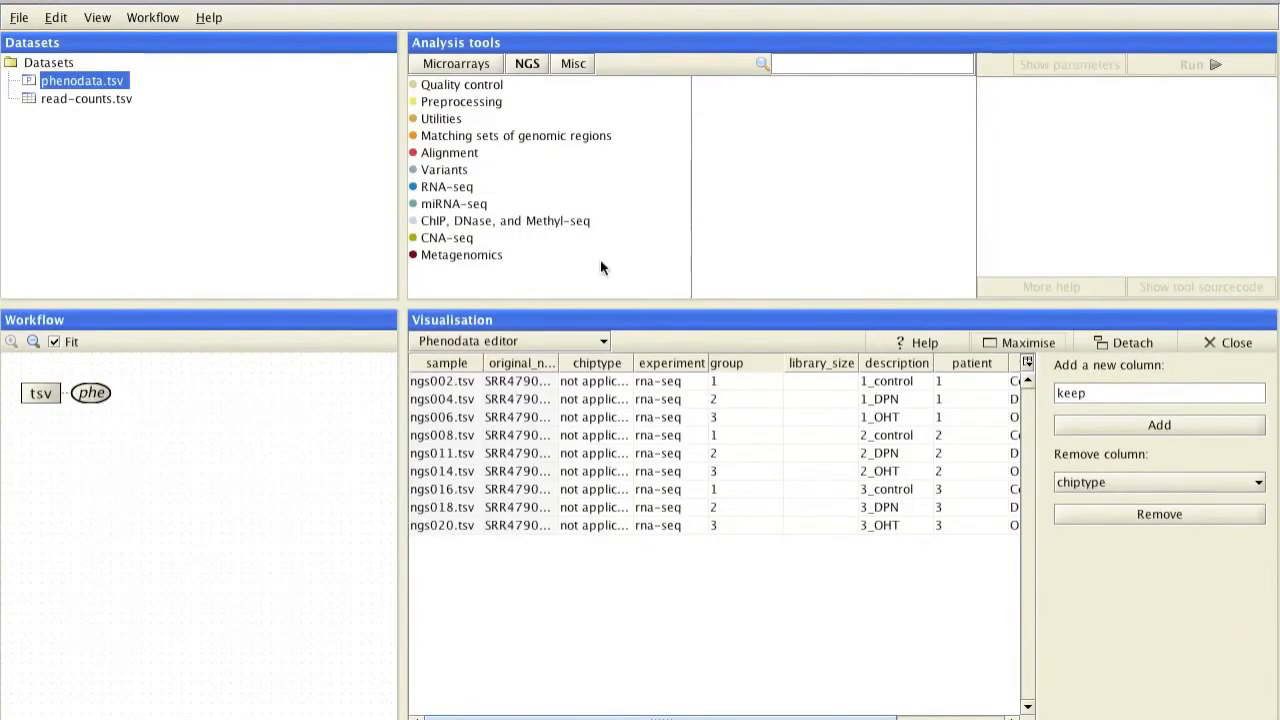
Select the read-counts.tsv dataset and choose the NGS utility Extract samples from table
{"action": "left_click", "coordinate": [40, 392]}
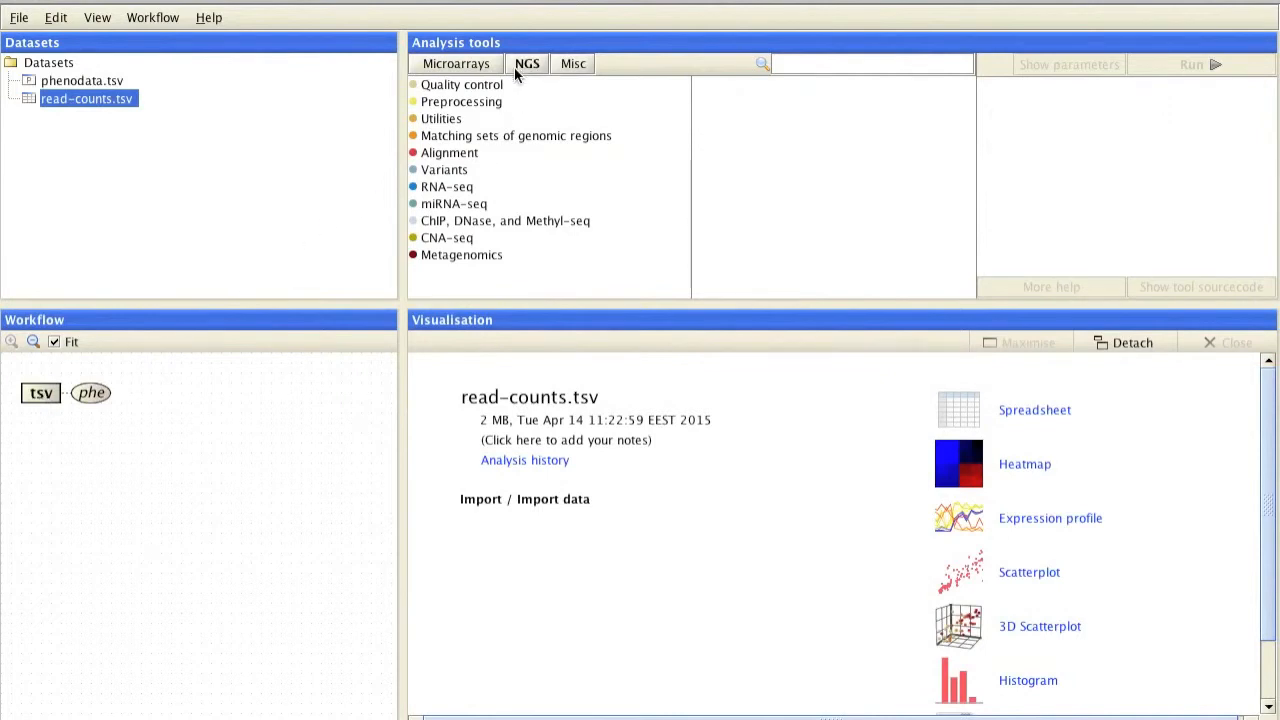
{"action": "left_click", "coordinate": [439, 120]}
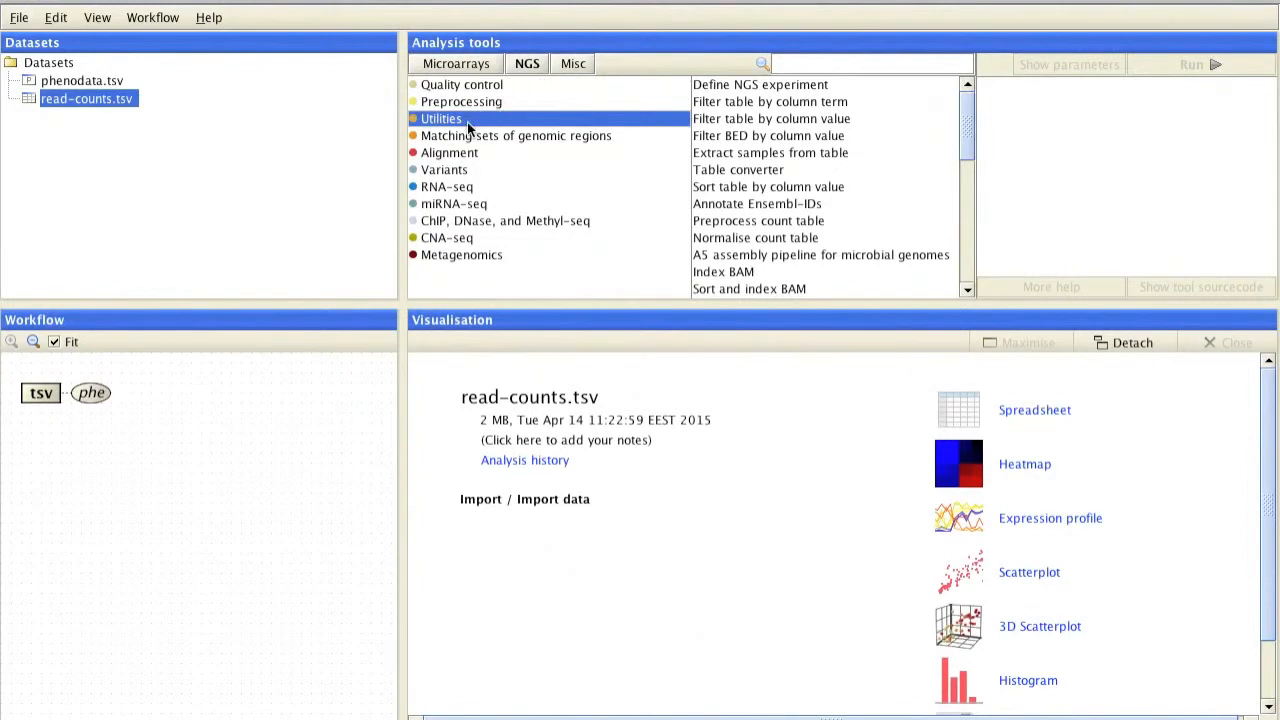
{"action": "left_click", "coordinate": [713, 158]}
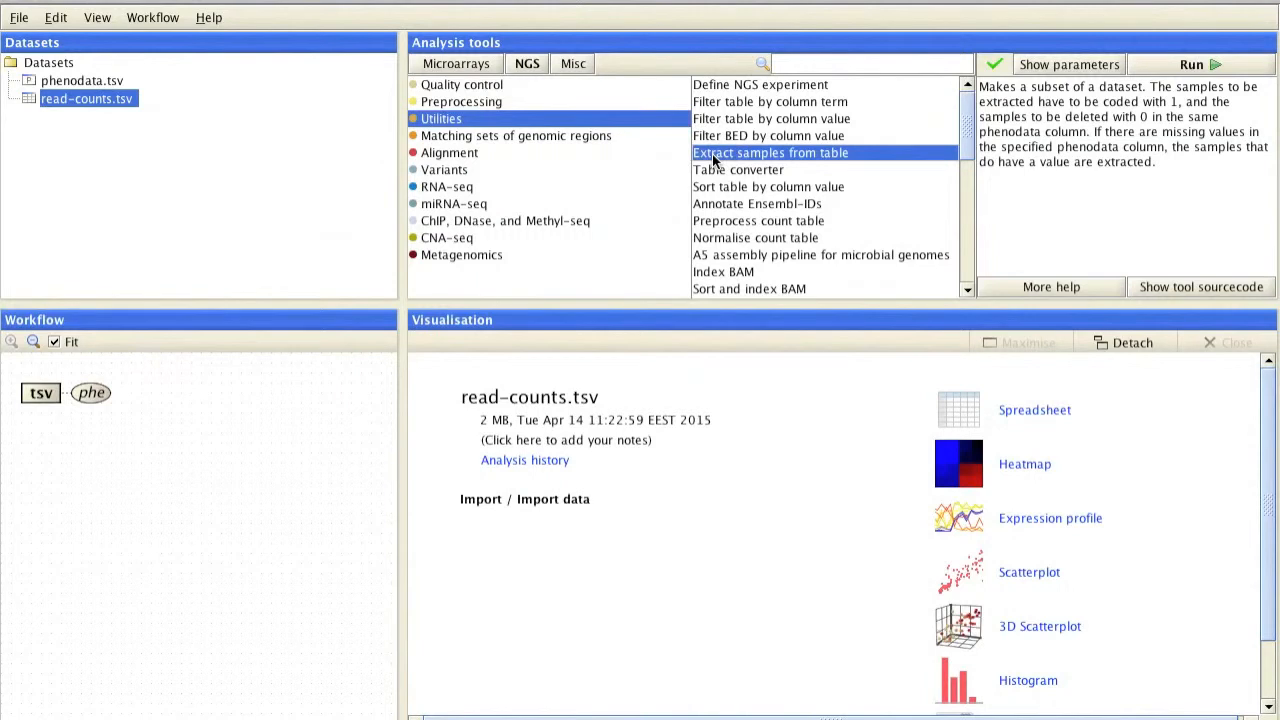
Look up the Extract samples from table tool among the microarray utilities
{"action": "left_click", "coordinate": [476, 64]}
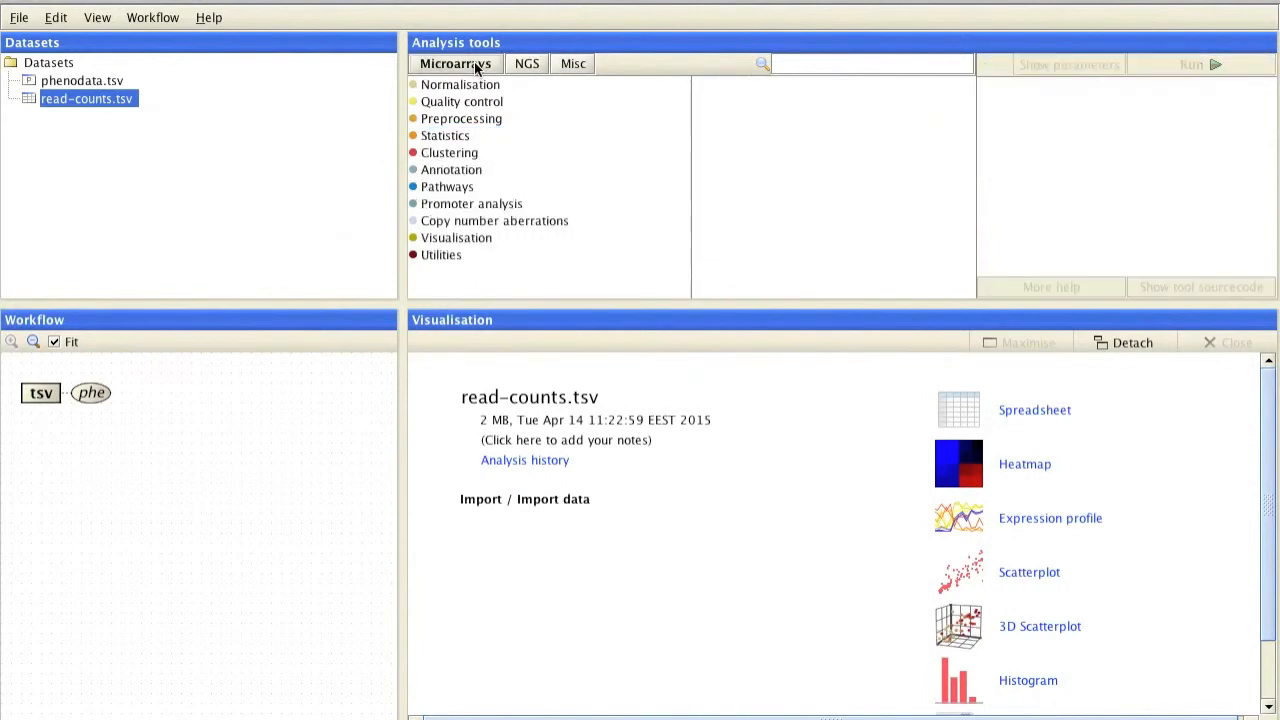
{"action": "left_click", "coordinate": [452, 254]}
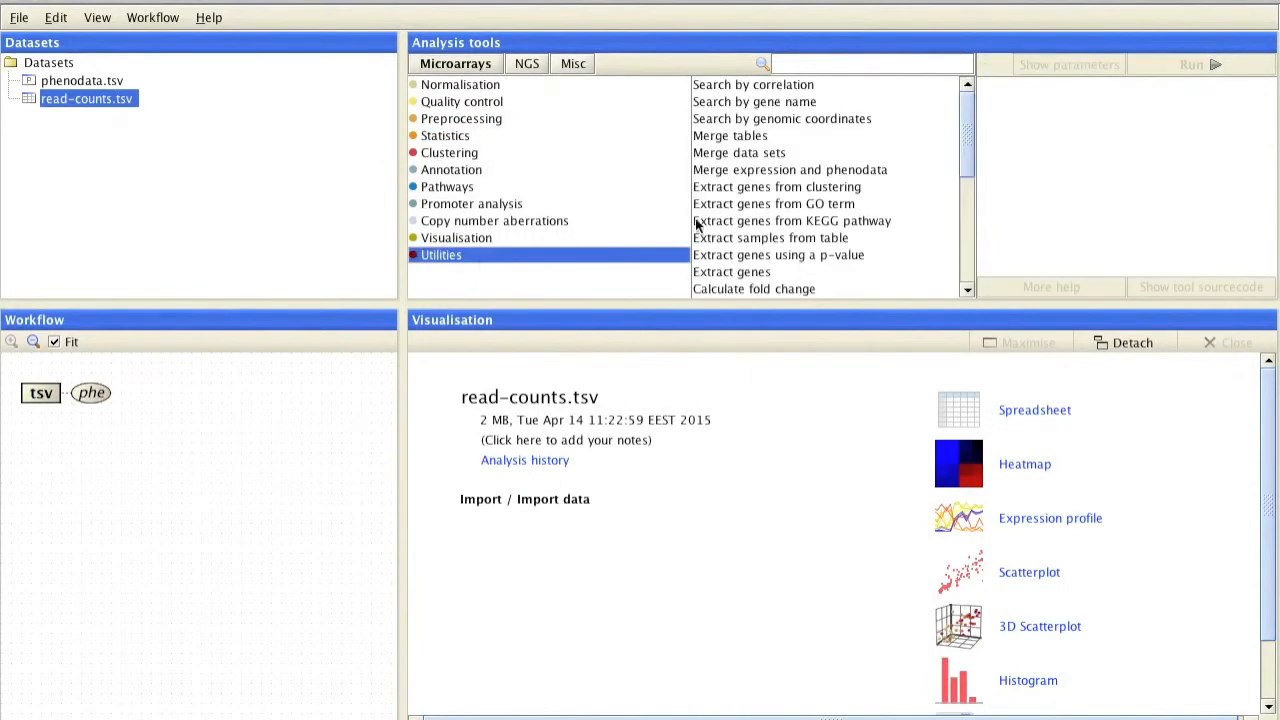
{"action": "left_click", "coordinate": [743, 238]}
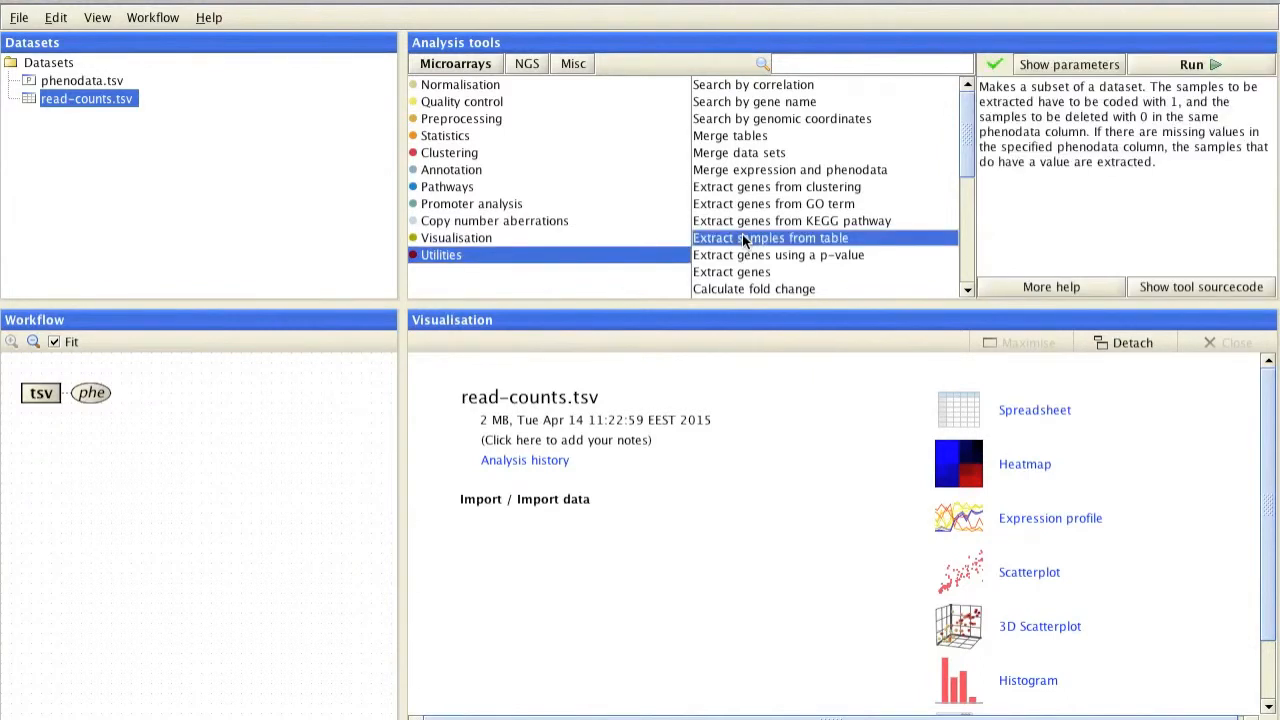
Run the NGS utility Extract samples from table on read-counts.tsv, with keep as the column containing the extraction info
{"action": "left_click", "coordinate": [533, 63]}
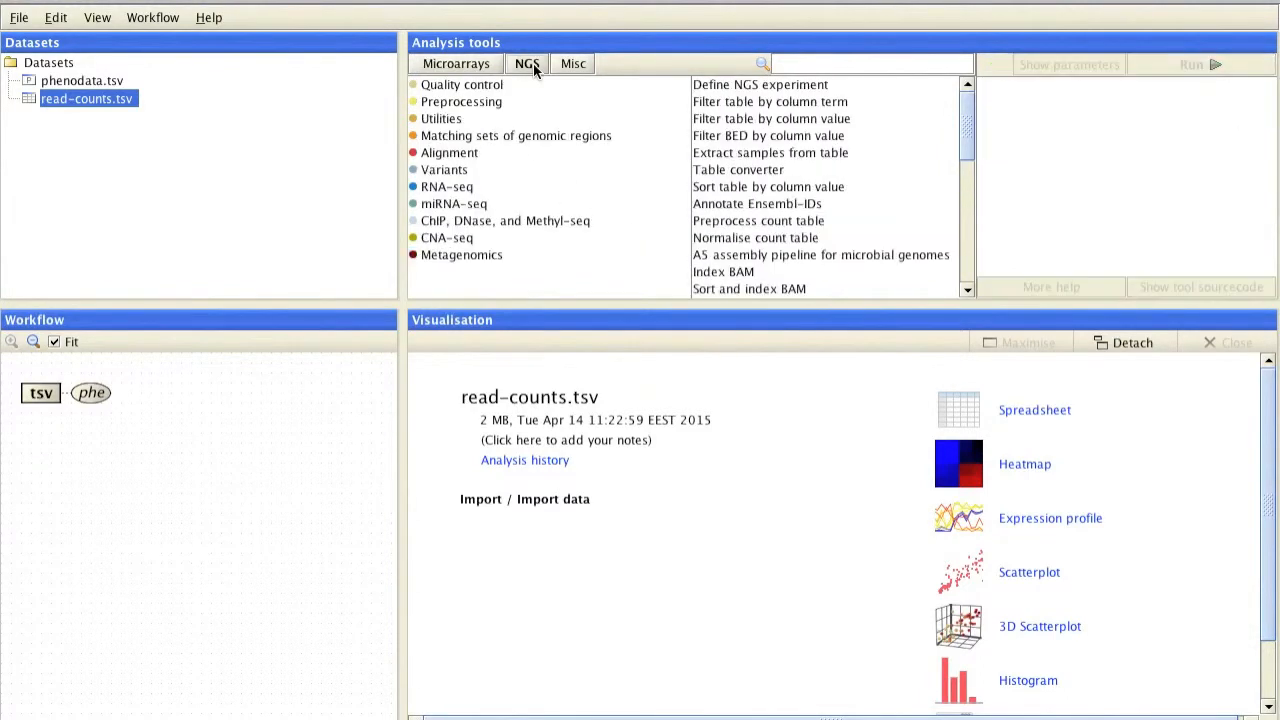
{"action": "left_click", "coordinate": [450, 120]}
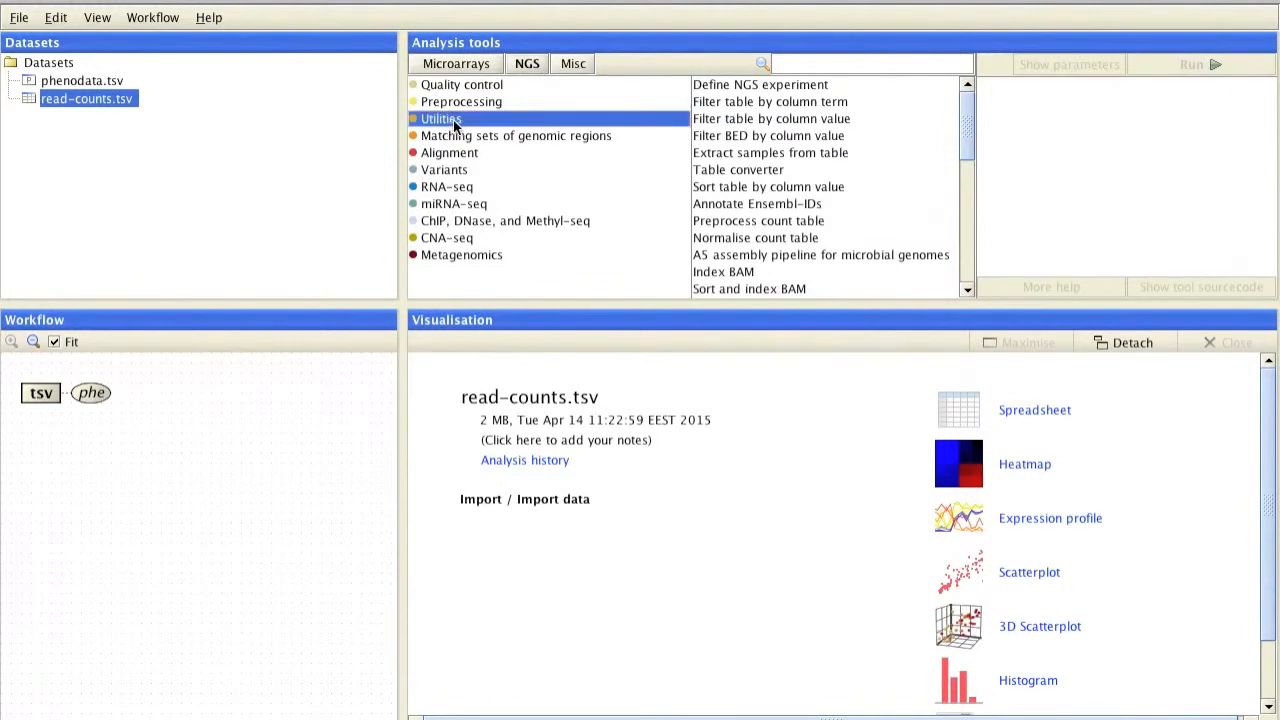
{"action": "left_click", "coordinate": [716, 155]}
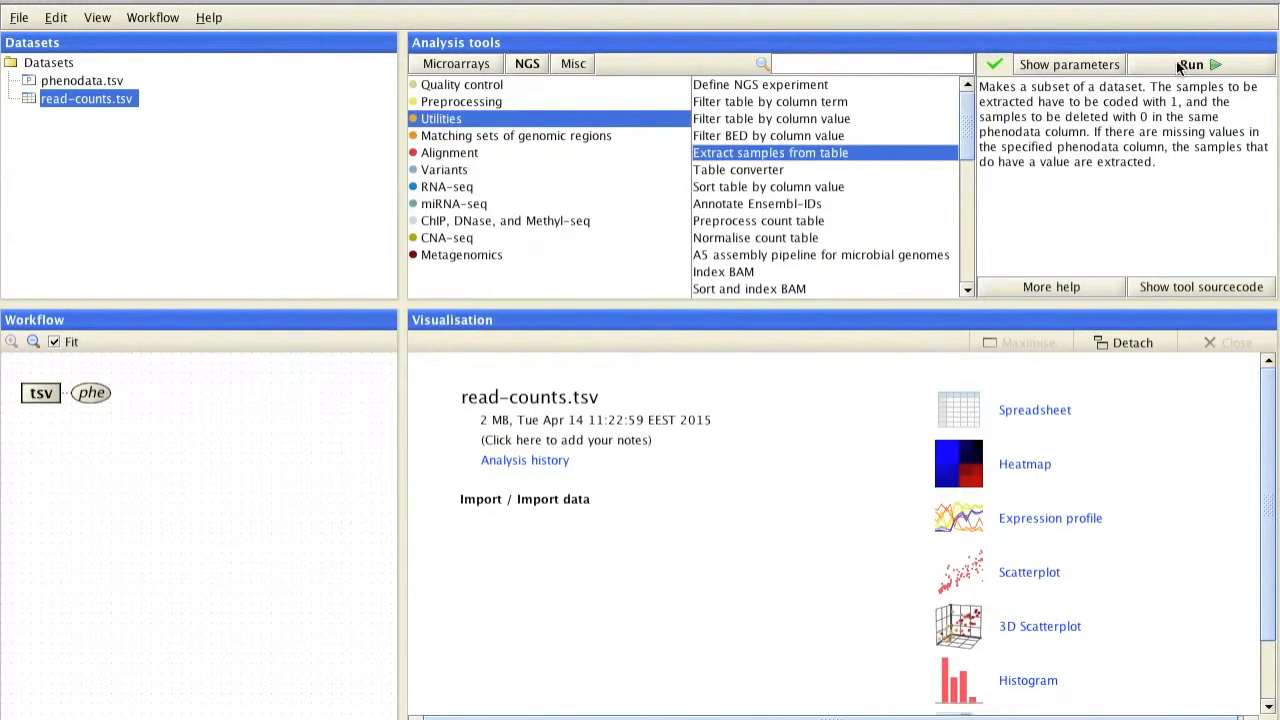
{"action": "left_click", "coordinate": [1080, 66]}
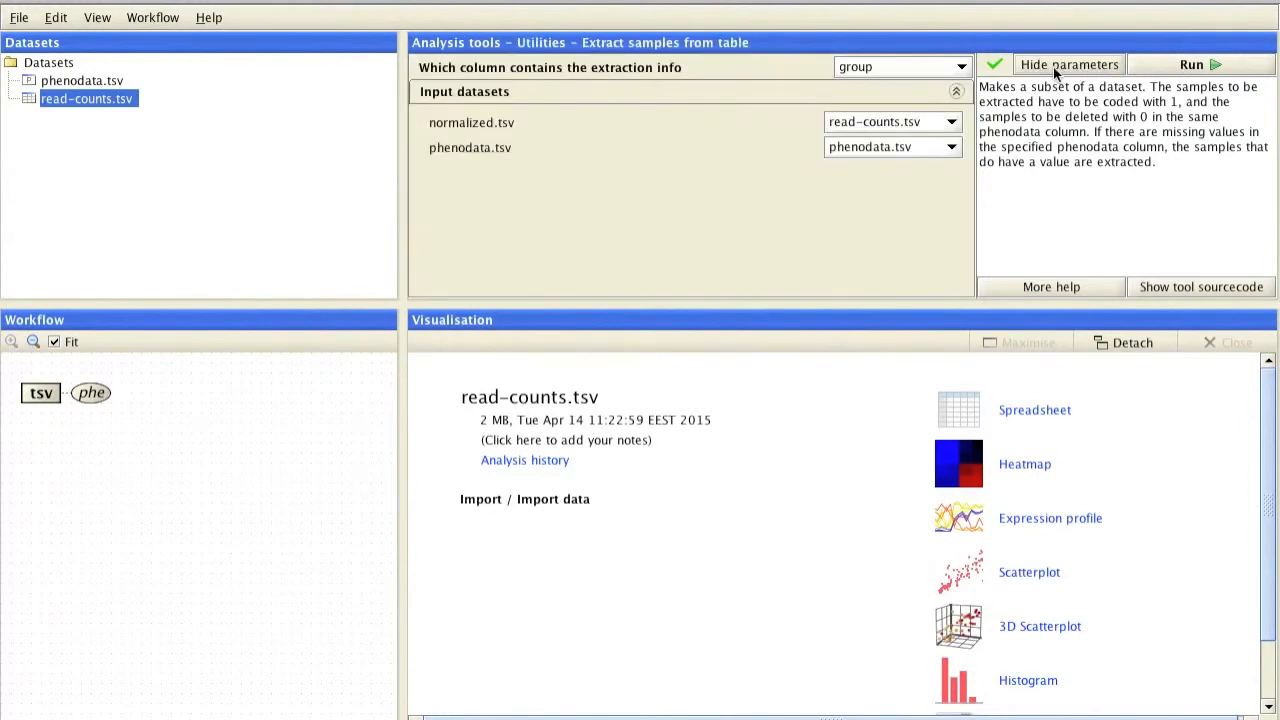
{"action": "left_click", "coordinate": [961, 70]}
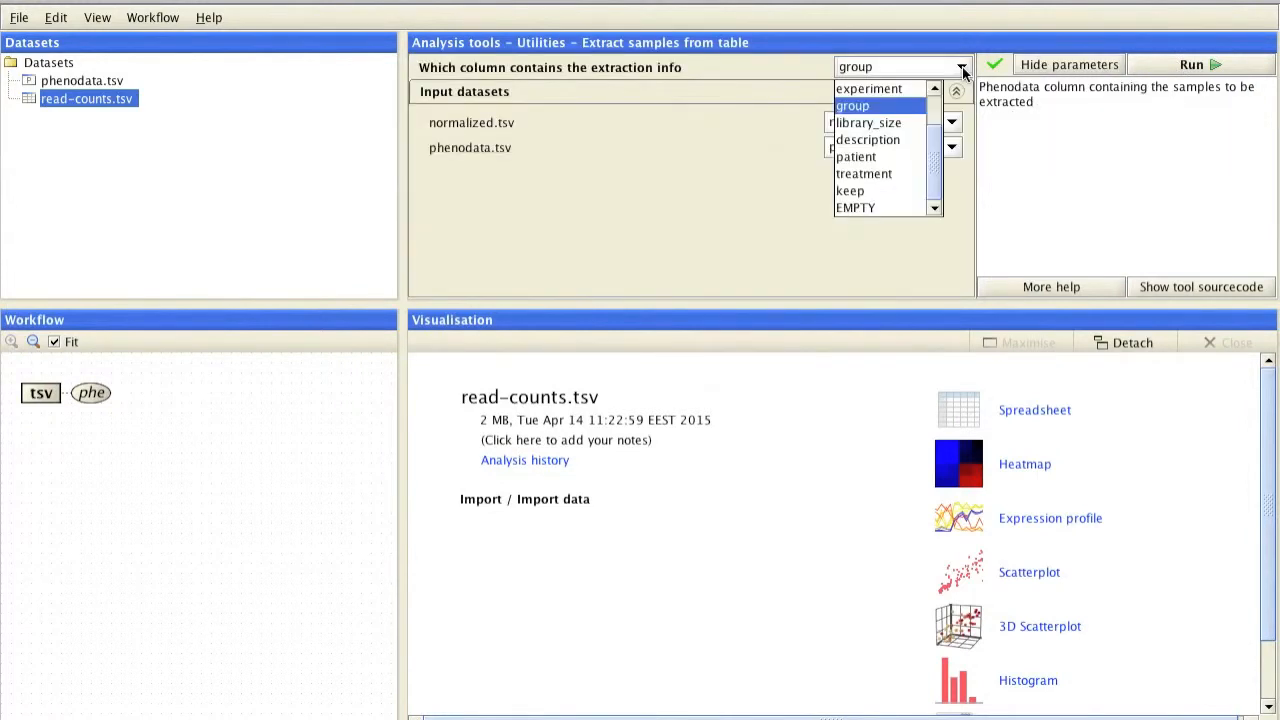
{"action": "left_click", "coordinate": [877, 192]}
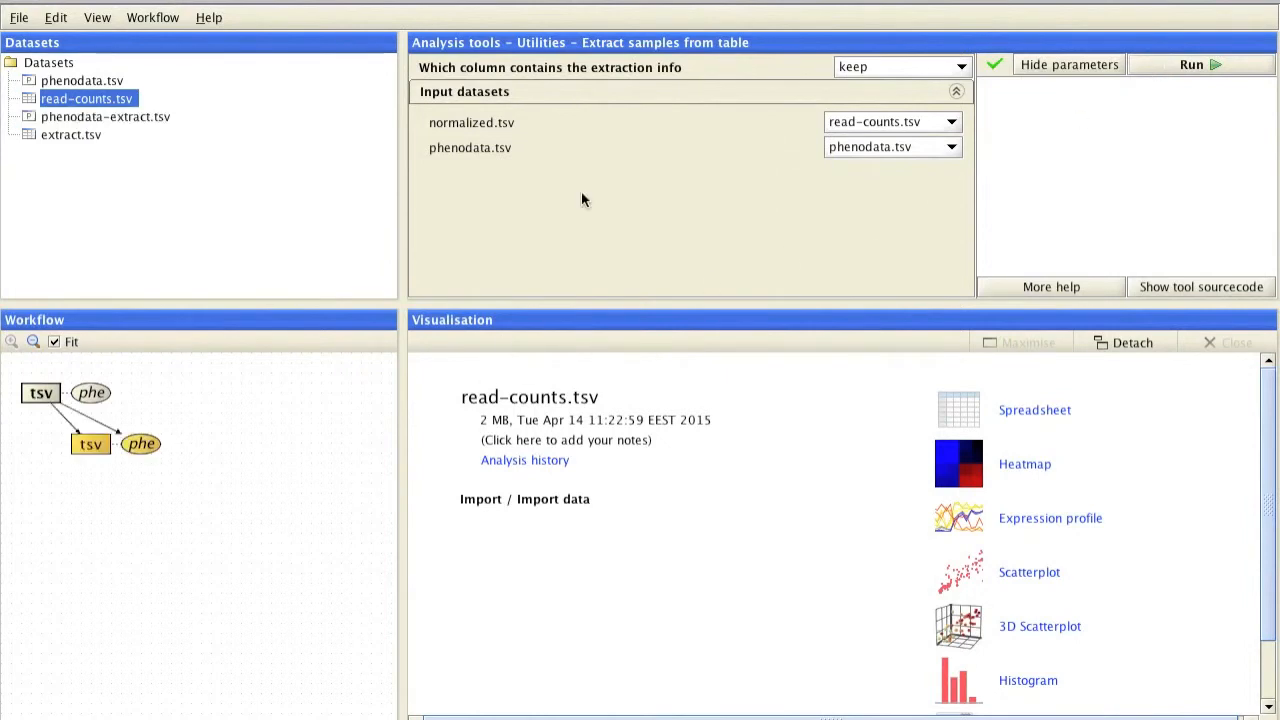
View the extract.tsv result as a spreadsheet and widen its identifier column to separate the gene IDs from the counts
{"action": "left_click", "coordinate": [89, 450]}
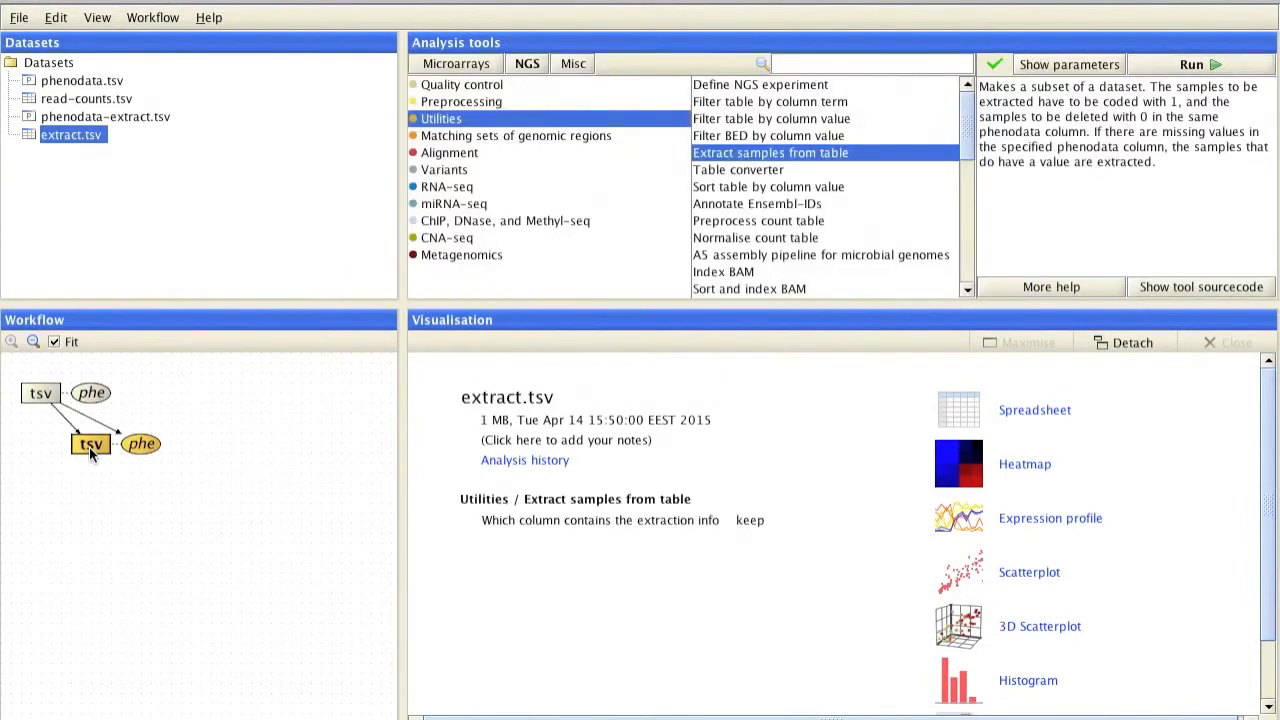
{"action": "double_click", "coordinate": [89, 447]}
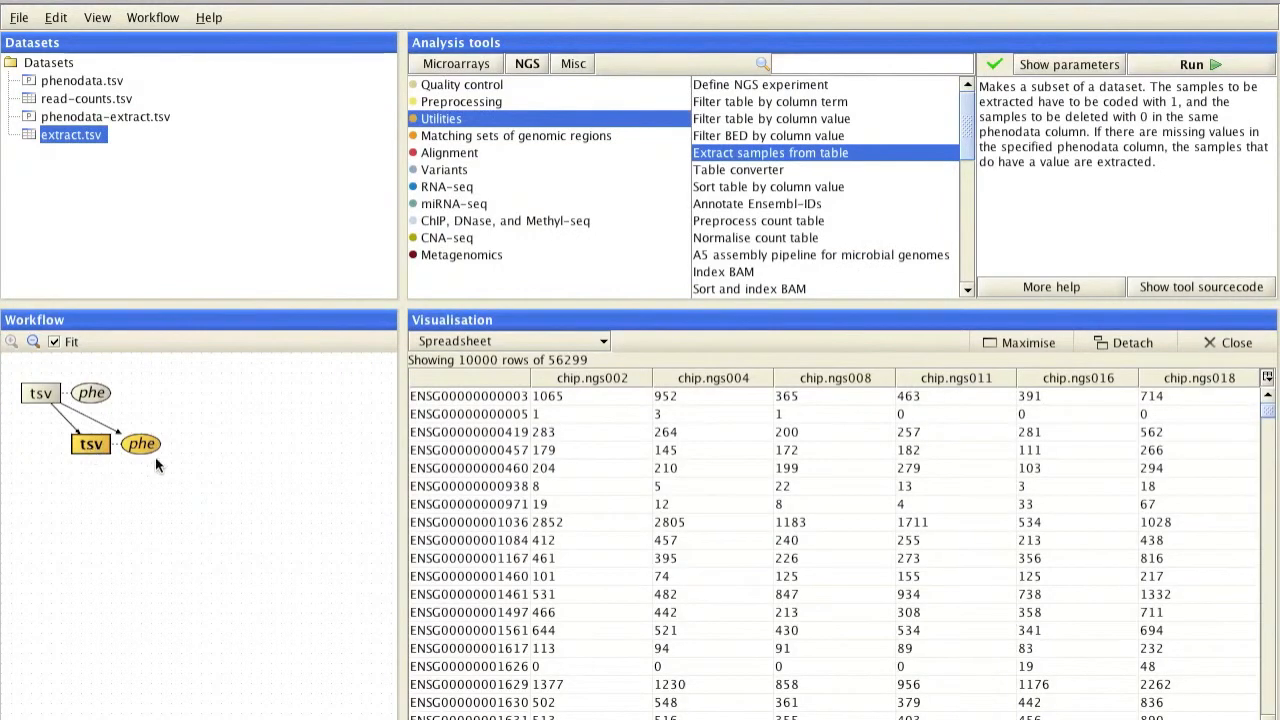
{"action": "left_click_drag", "start_coordinate": [531, 378], "coordinate": [556, 378]}
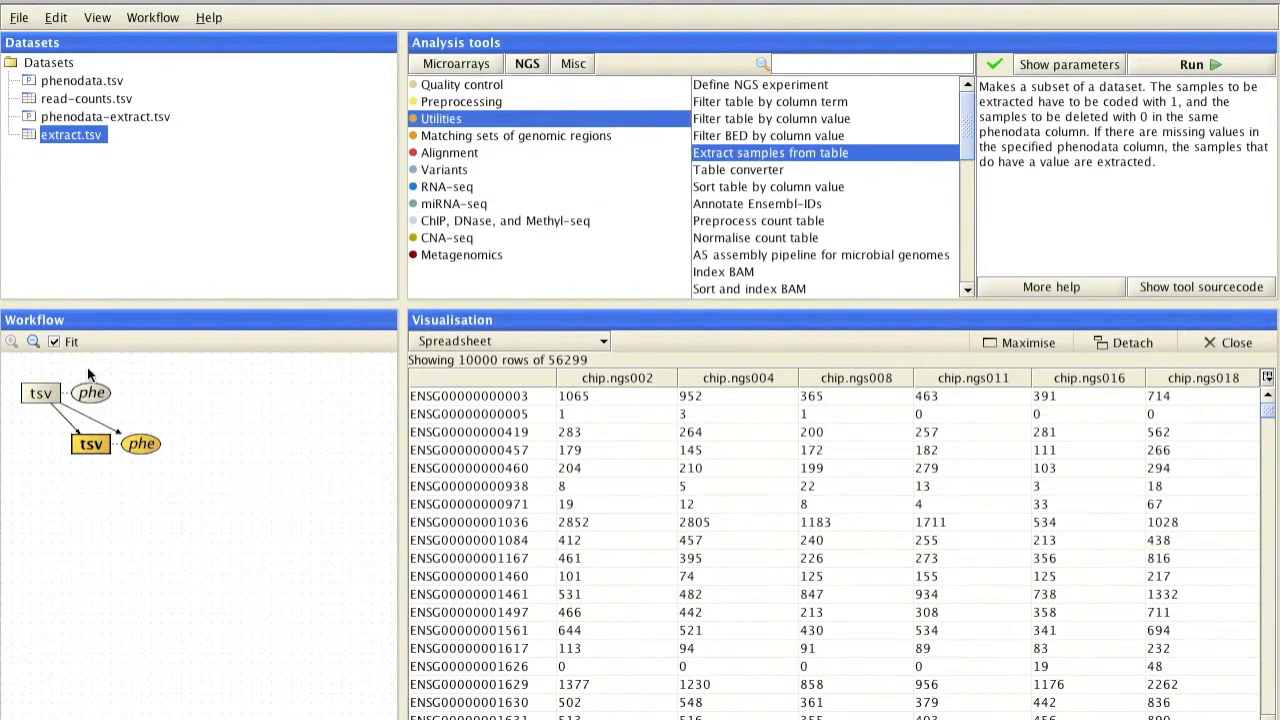
Open phenodata-extract.tsv in a maximised phenodata editor to check the extracted samples and their keep values
{"action": "double_click", "coordinate": [142, 446]}
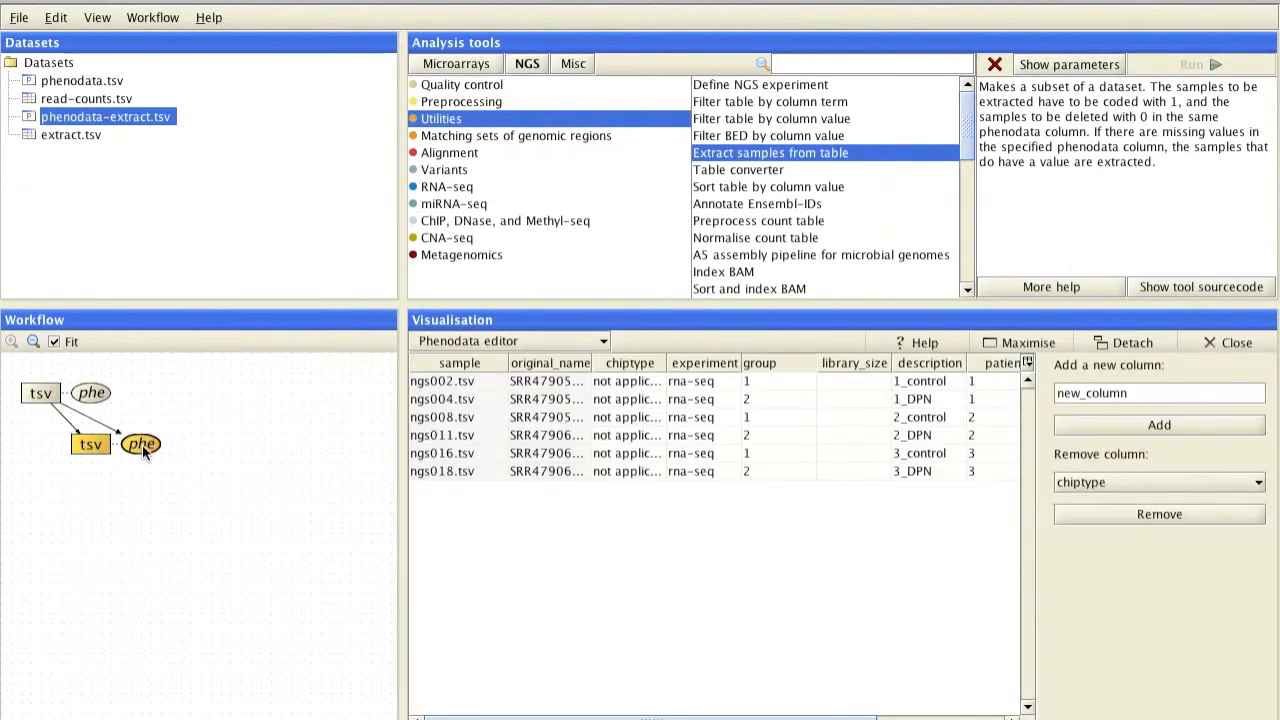
{"action": "left_click", "coordinate": [1012, 343]}
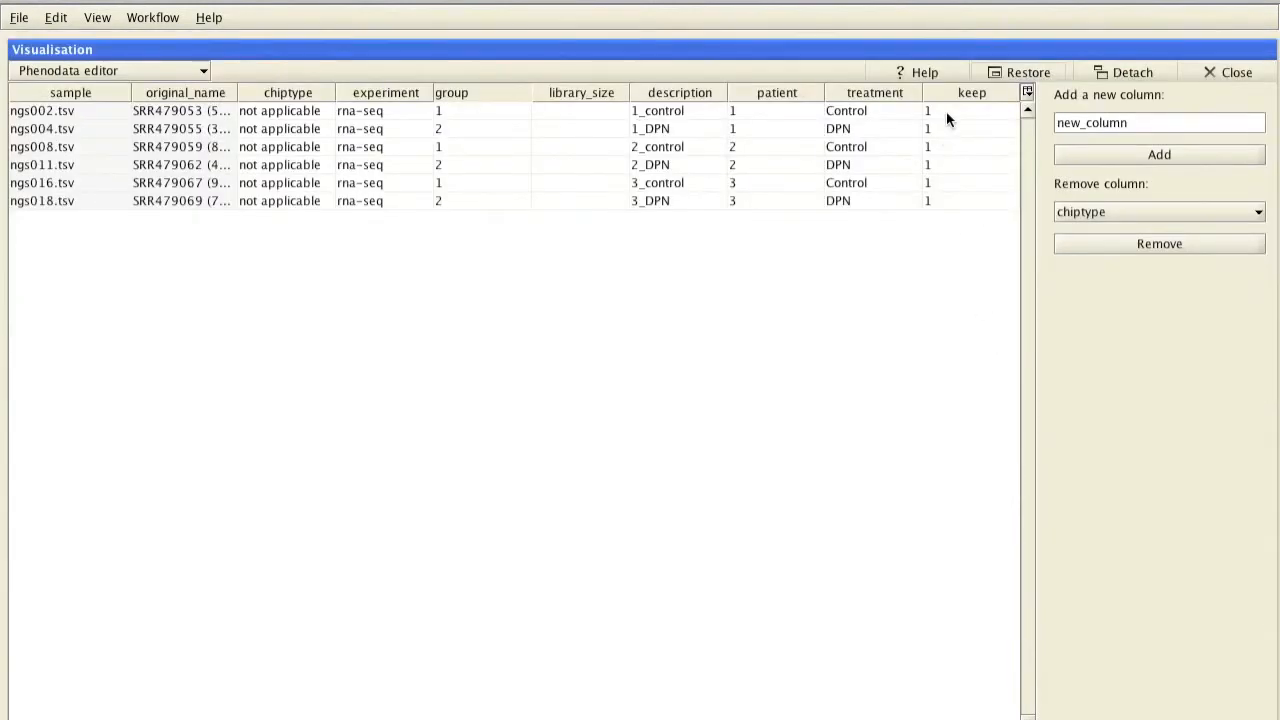